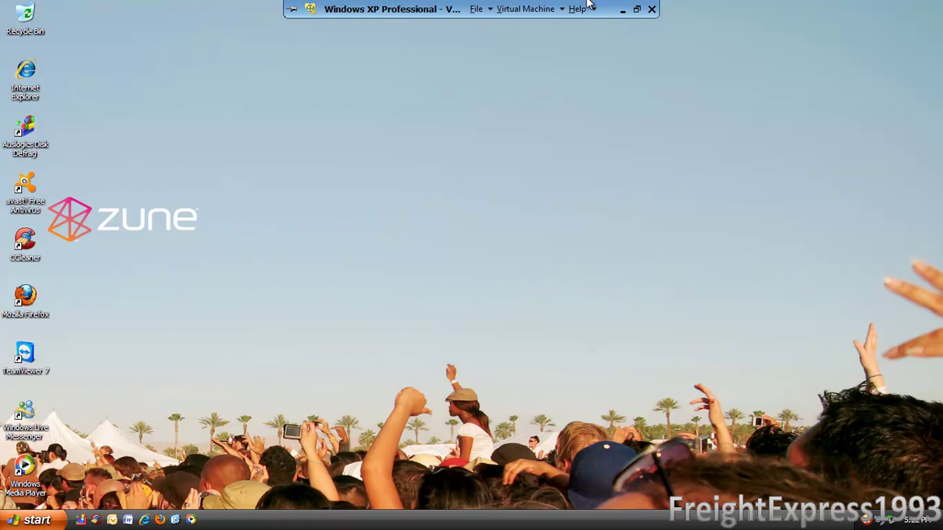
# Step: Check Windows Media Player's version (9.00.00.4510) under Help > About, then close the player
pyautogui.doubleClick(25, 469)
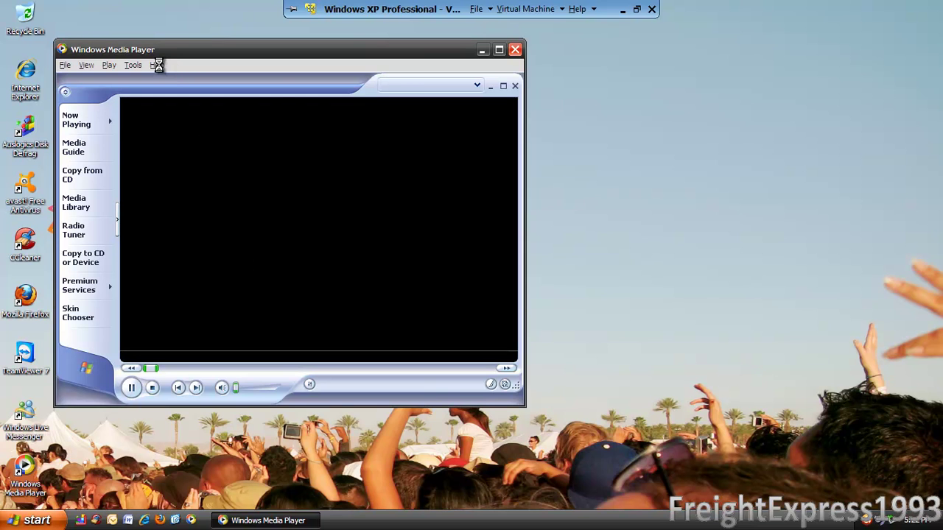
pyautogui.click(157, 65)
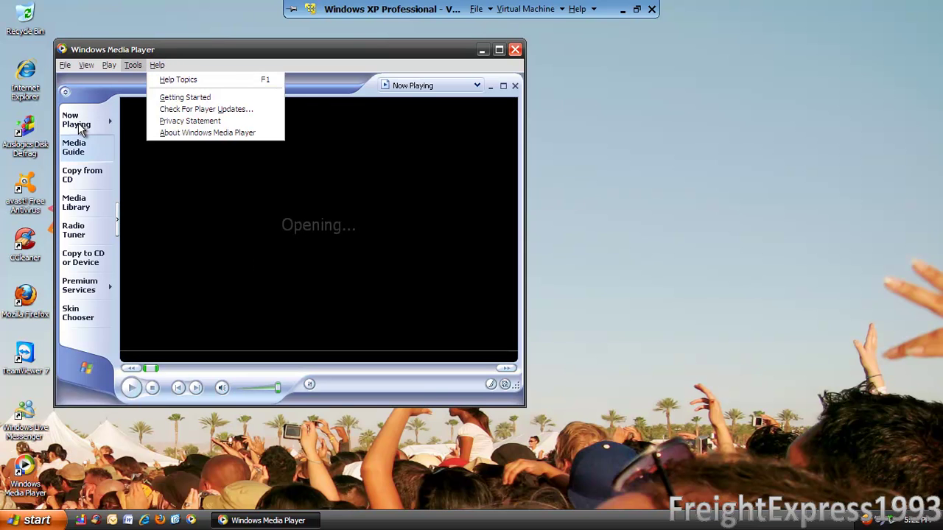
pyautogui.click(169, 141)
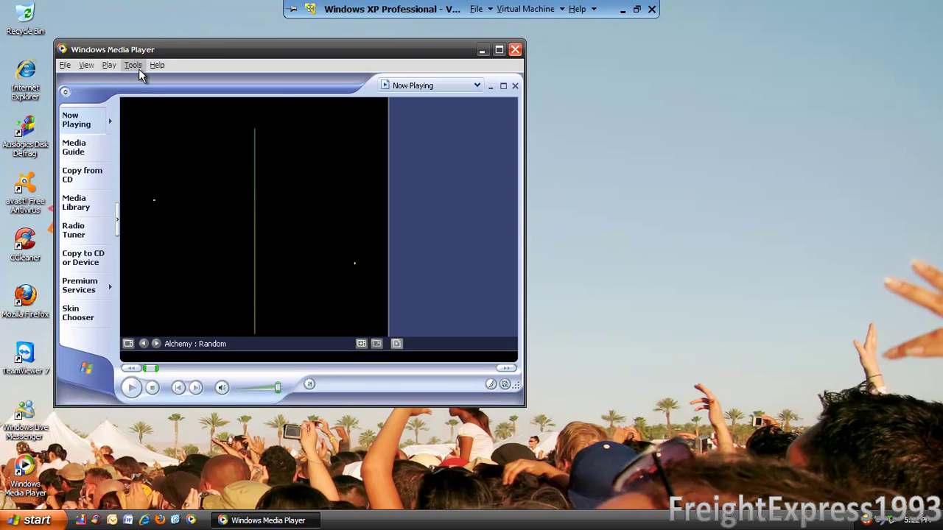
pyautogui.click(157, 64)
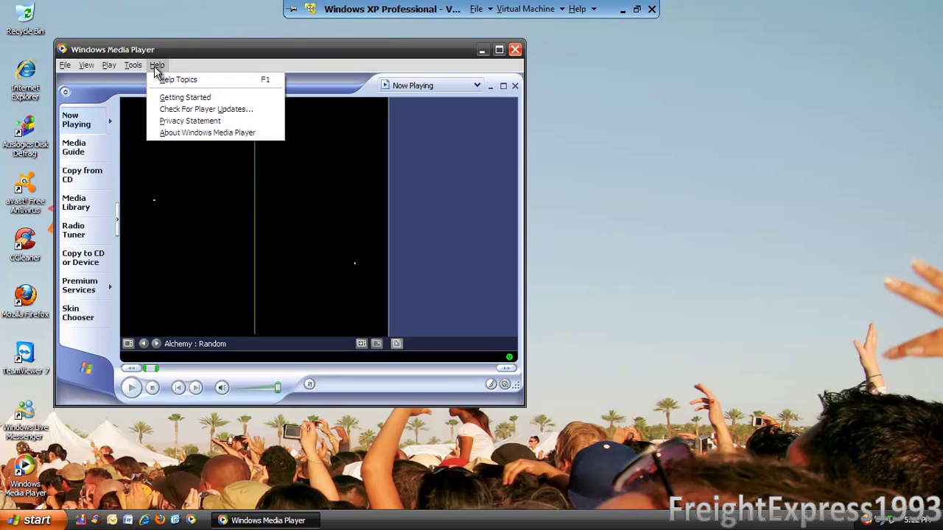
pyautogui.click(199, 136)
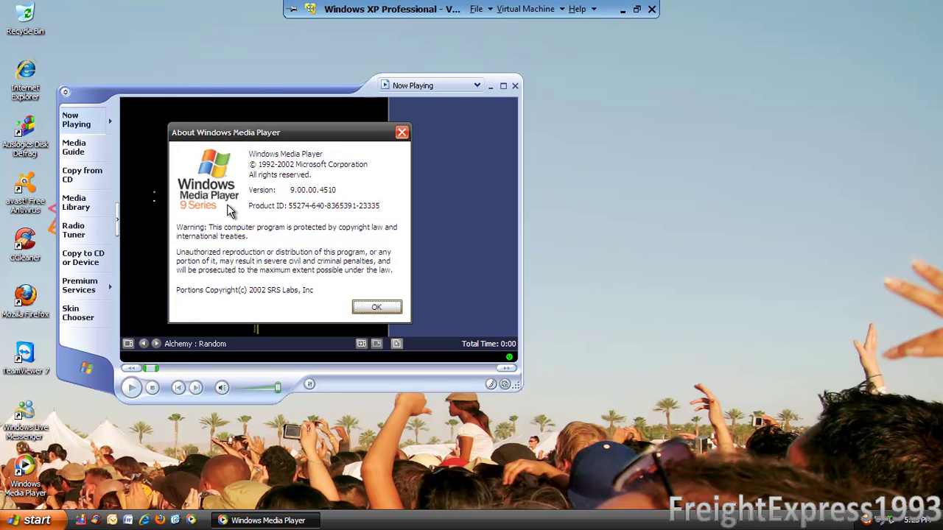
pyautogui.click(377, 307)
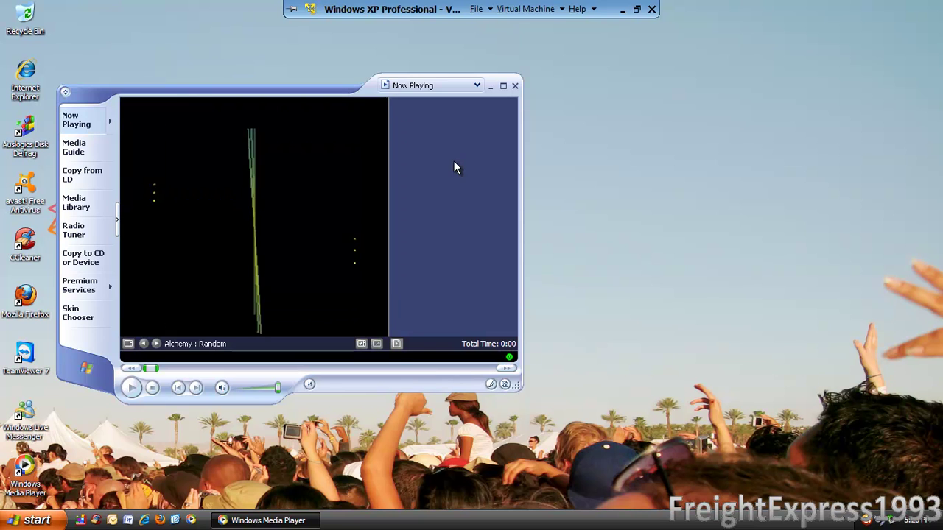
pyautogui.click(514, 86)
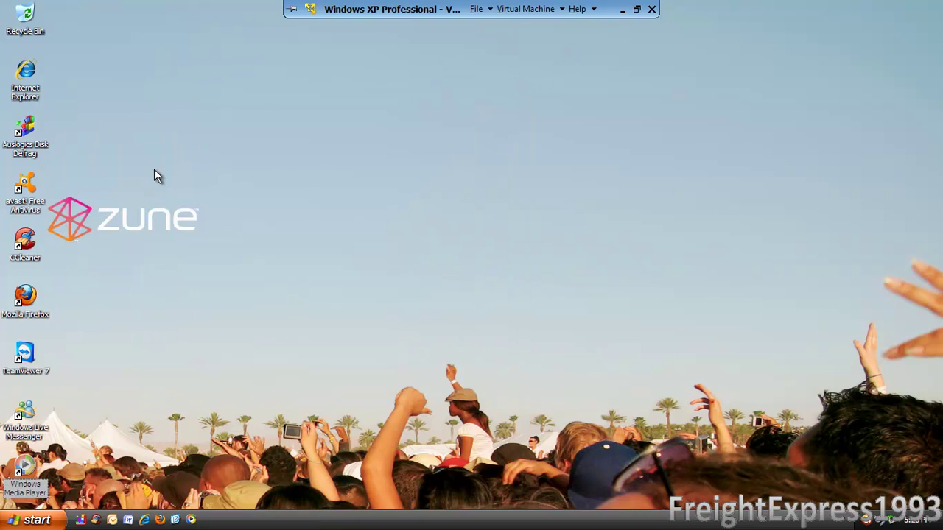
# Step: Launch Mozilla Firefox from the desktop so the Google home page loads
pyautogui.doubleClick(26, 296)
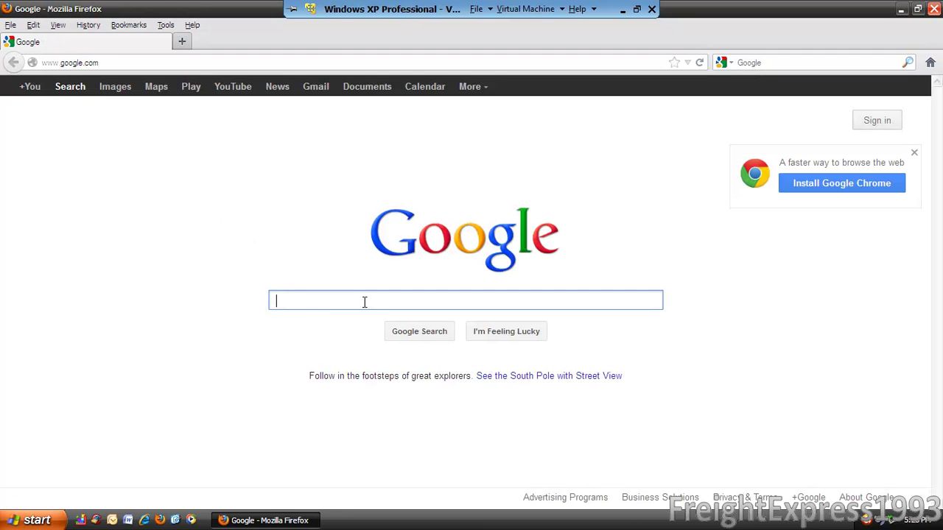
# Step: Search Google for windows media player 11 and open Microsoft's 'Get Windows Media Player' result
pyautogui.write('windows media')
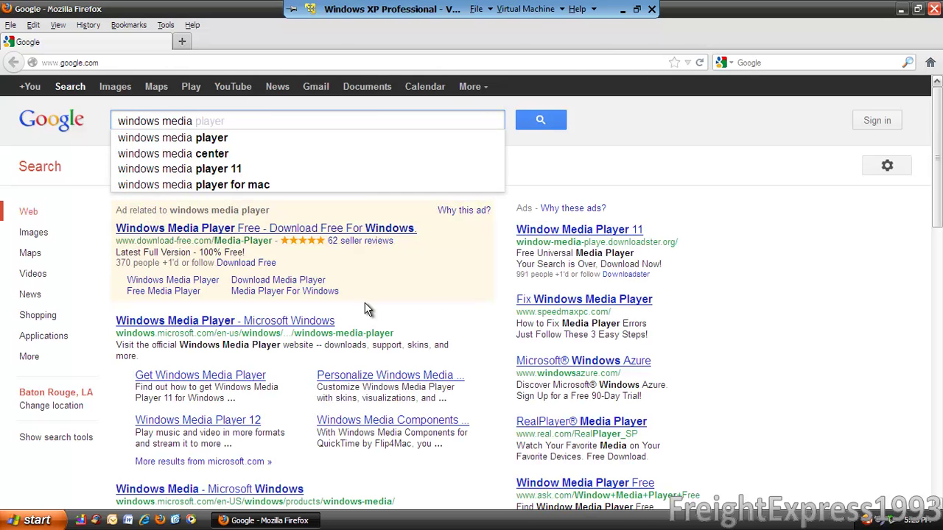
pyautogui.click(174, 171)
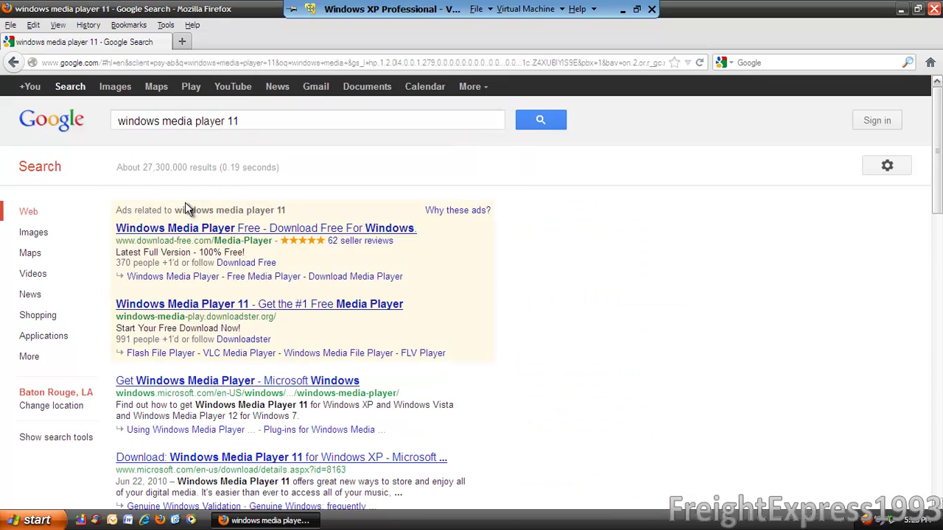
pyautogui.click(152, 381)
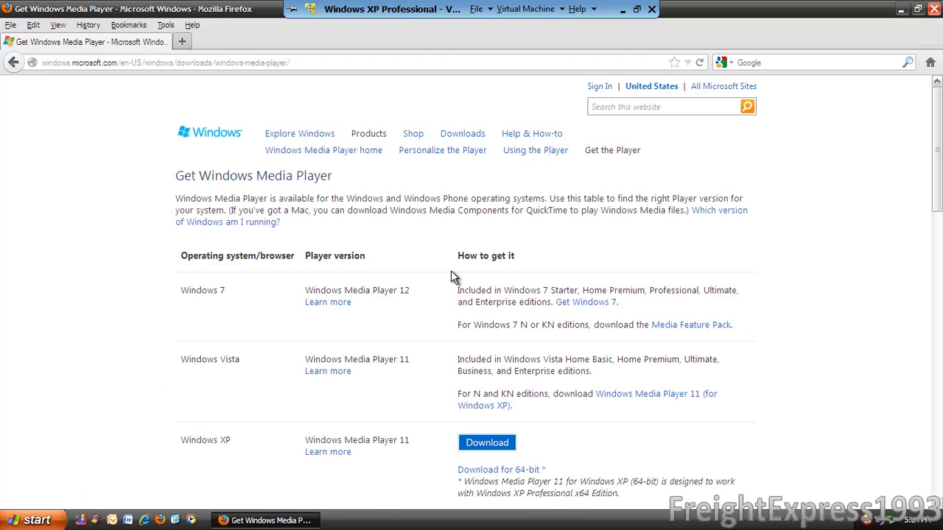
# Step: Pick the Windows XP download and continue with wmp11-windowsxp-x86-enu.exe (24.5 MB) to validation
pyautogui.moveTo(937, 164); pyautogui.dragTo(937, 210)
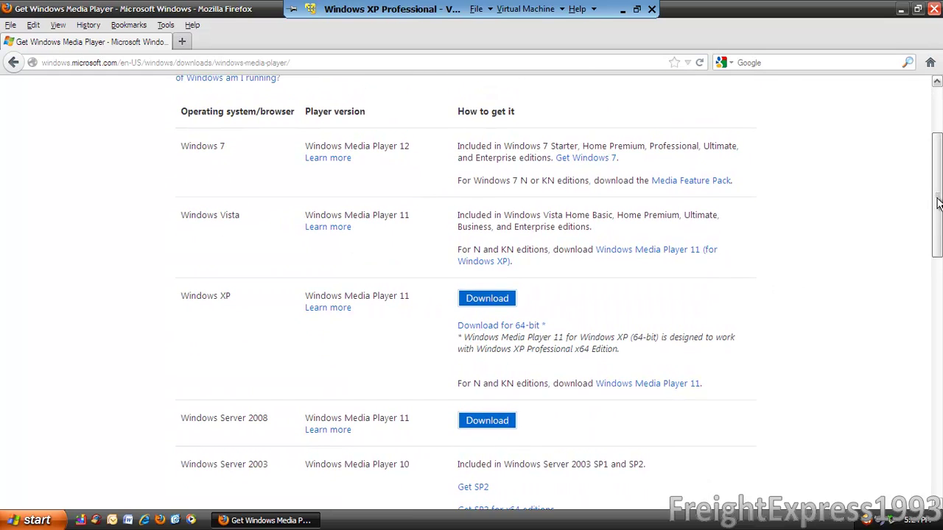
pyautogui.click(491, 298)
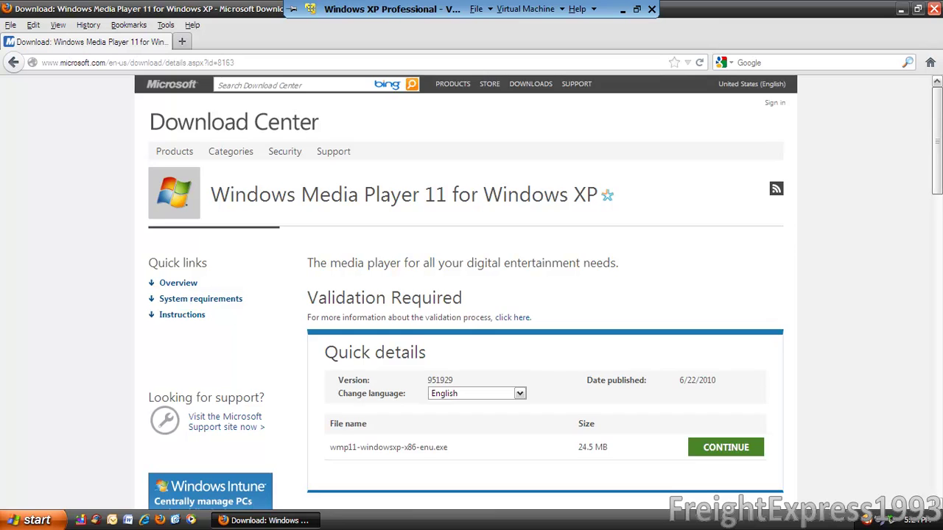
pyautogui.scroll(-2, 935, 184)
pyautogui.scroll(-1, 938, 184)
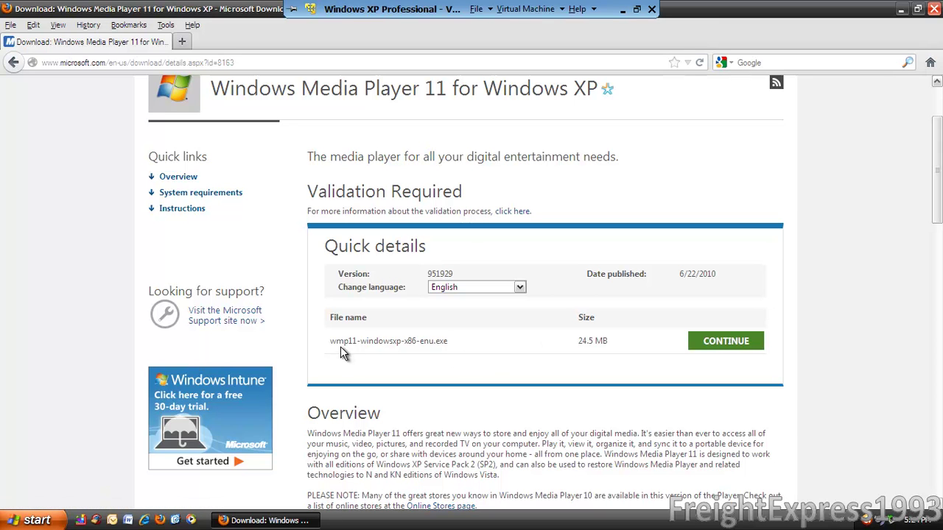
pyautogui.click(745, 352)
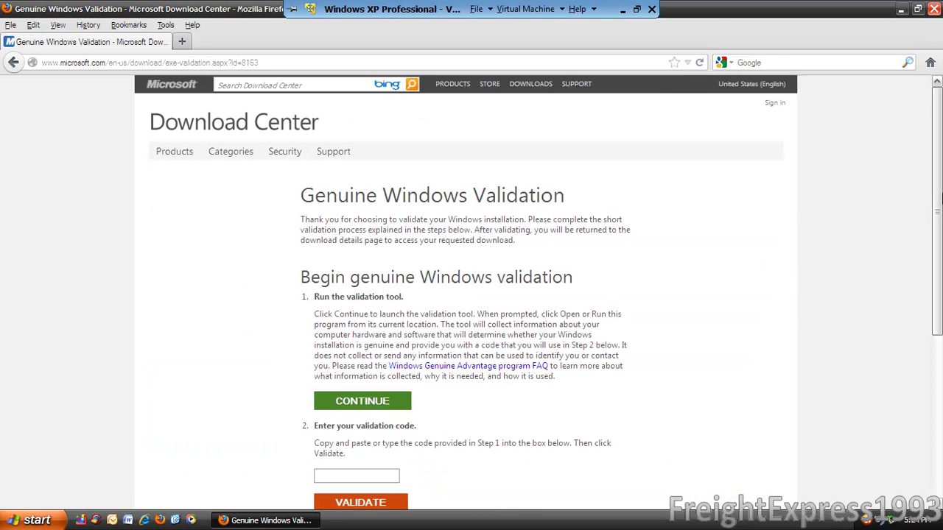
# Step: Download the GenuineCheck.exe validation tool and save it to disk
pyautogui.scroll(-2, 929, 238)
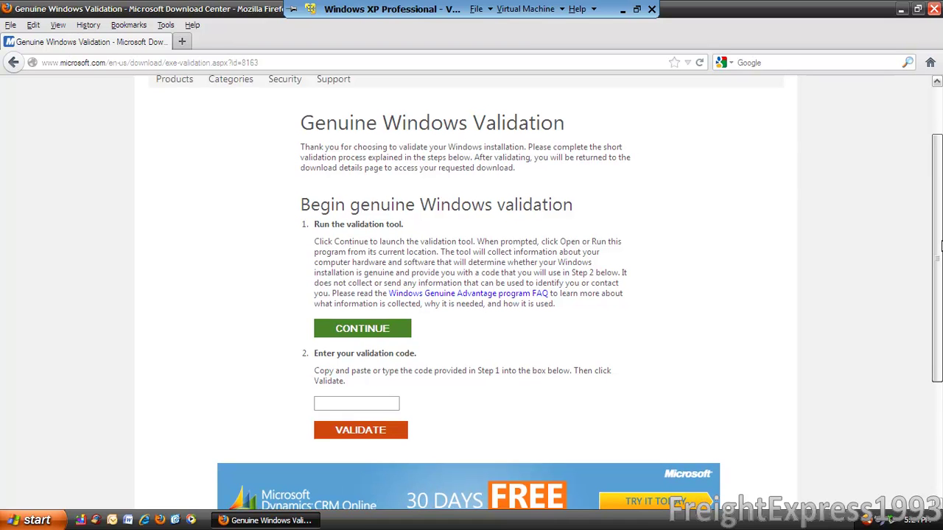
pyautogui.scroll(-1, 921, 246)
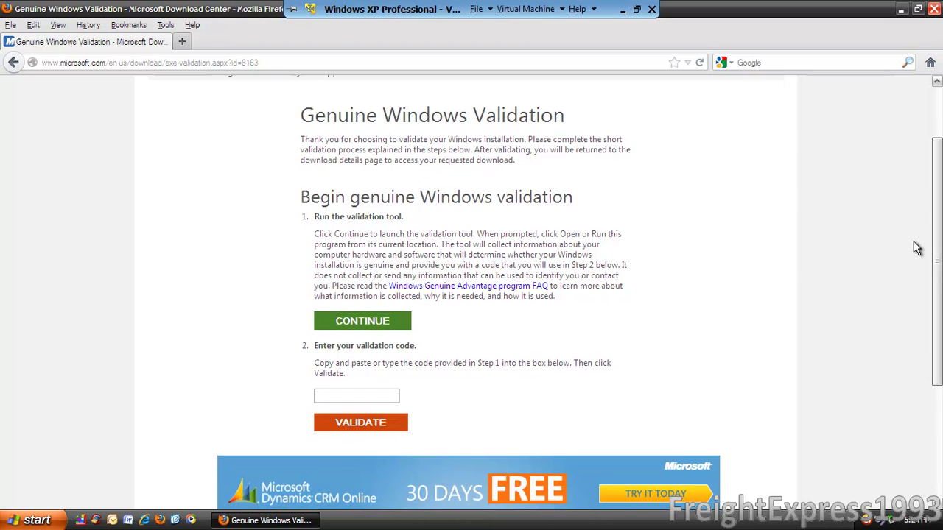
pyautogui.click(390, 319)
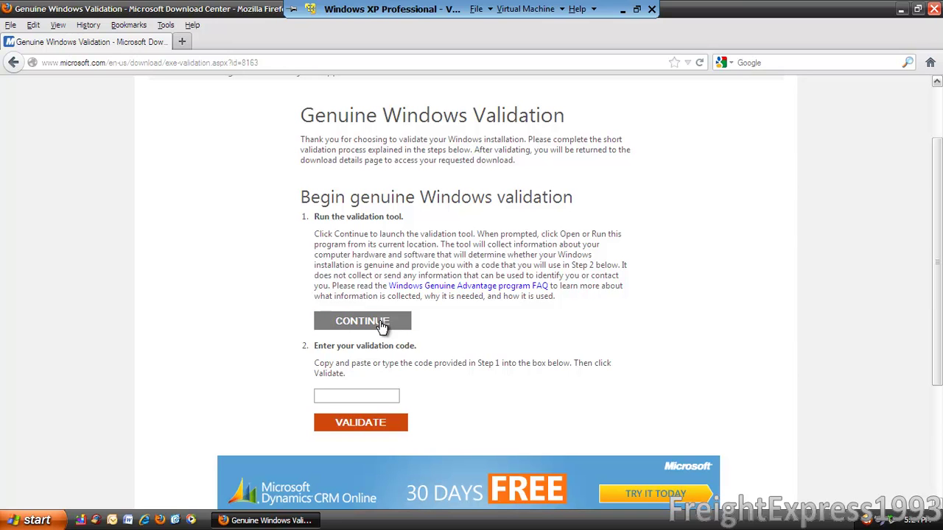
pyautogui.click(383, 324)
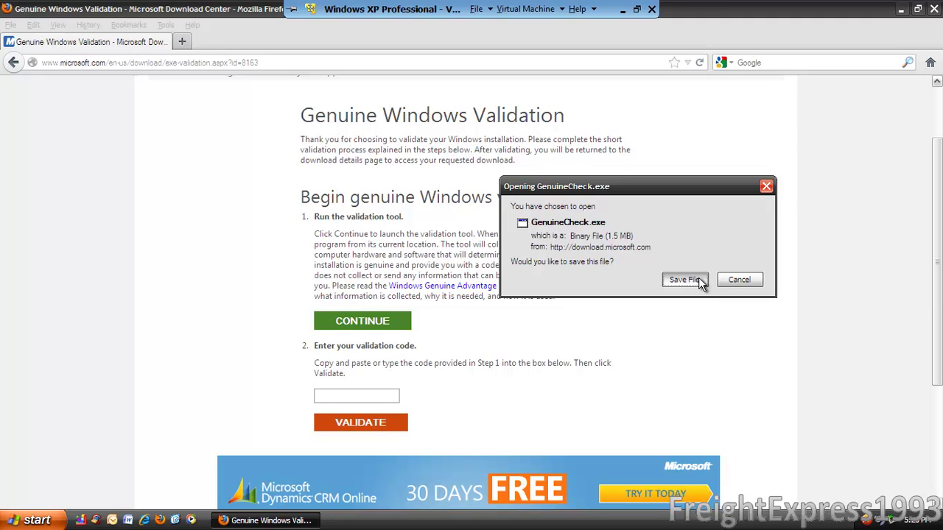
pyautogui.click(685, 280)
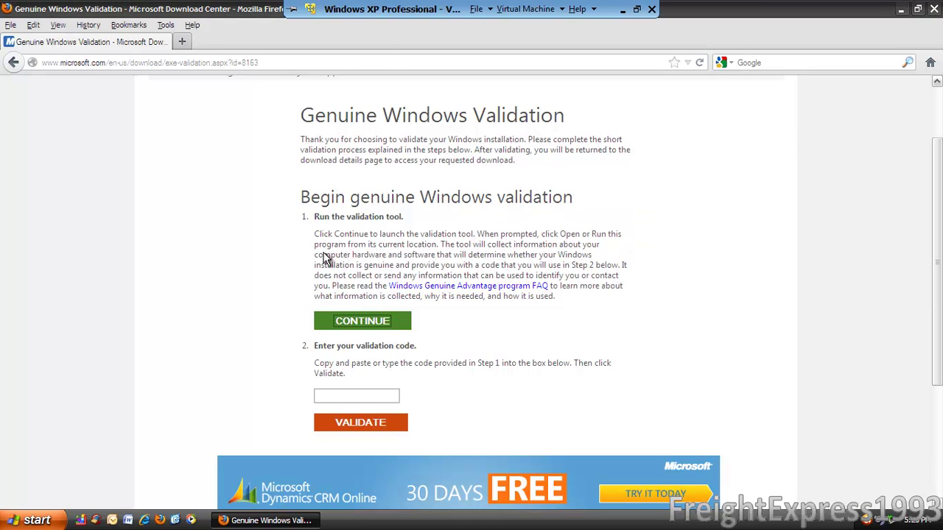
pyautogui.click(346, 278)
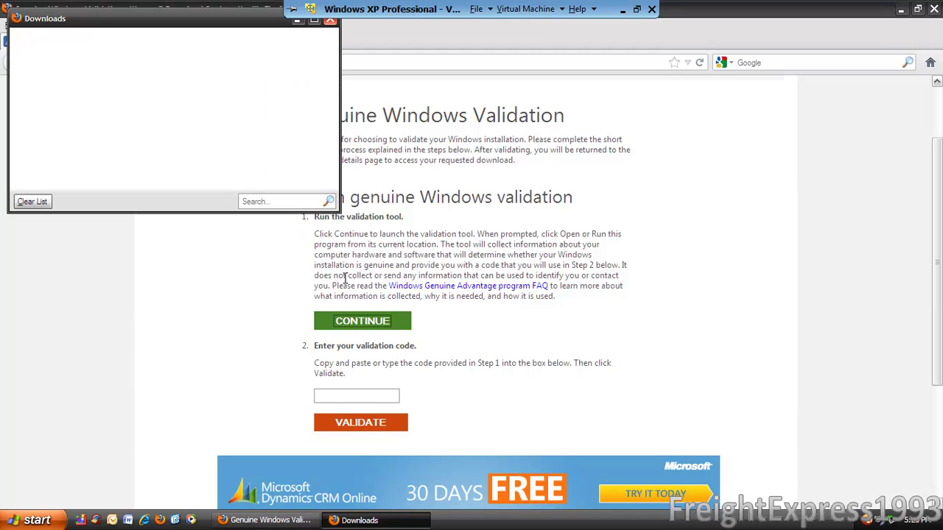
# Step: Run GenuineCheck.exe from the Downloads list, then clear and close the list
pyautogui.click(26, 44)
pyautogui.doubleClick(27, 44)
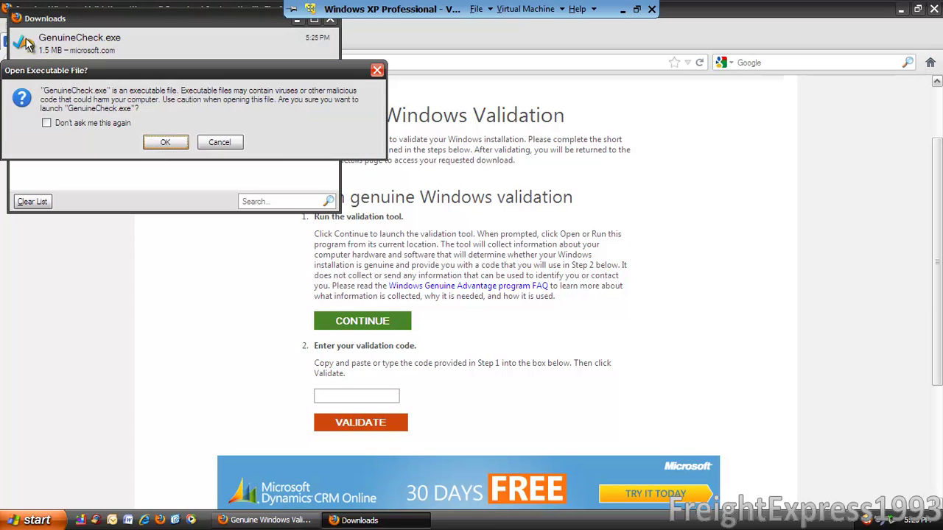
pyautogui.click(164, 144)
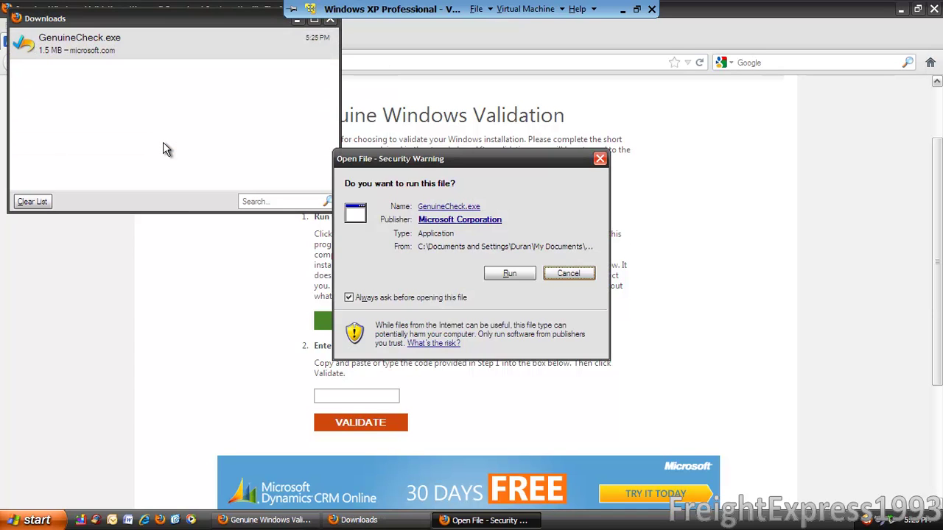
pyautogui.click(505, 278)
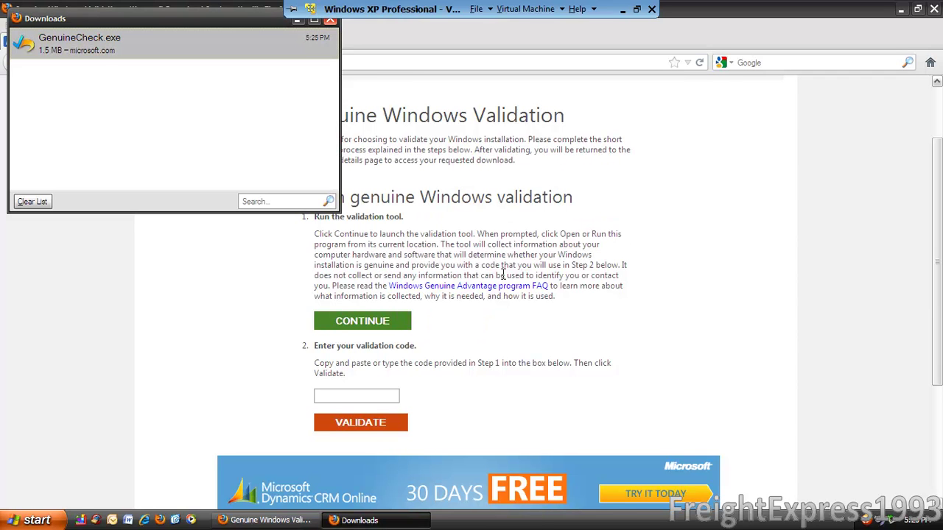
pyautogui.click(40, 199)
pyautogui.click(331, 21)
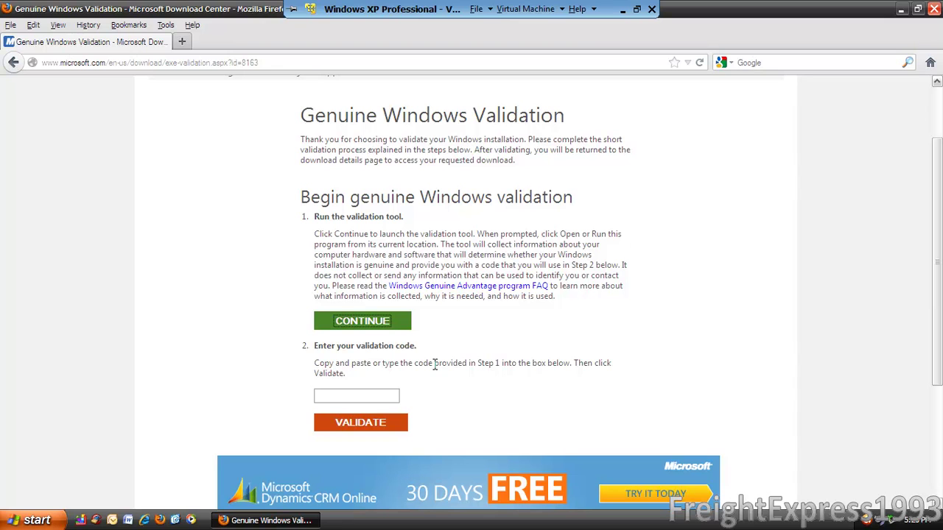
# Step: Copy the generated validation code and paste it into the page's validation box
pyautogui.moveTo(434, 366); pyautogui.dragTo(382, 362)
pyautogui.click(380, 361)
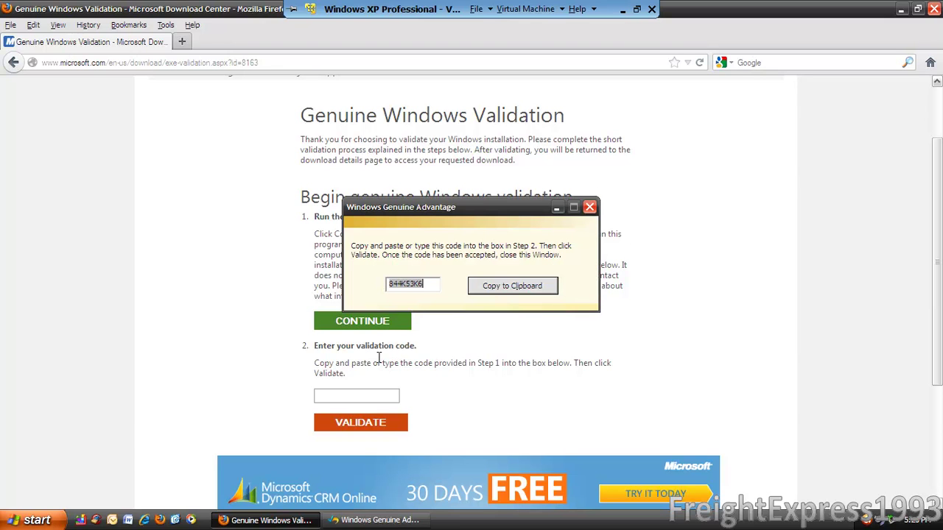
pyautogui.rightClick(403, 285)
pyautogui.click(425, 323)
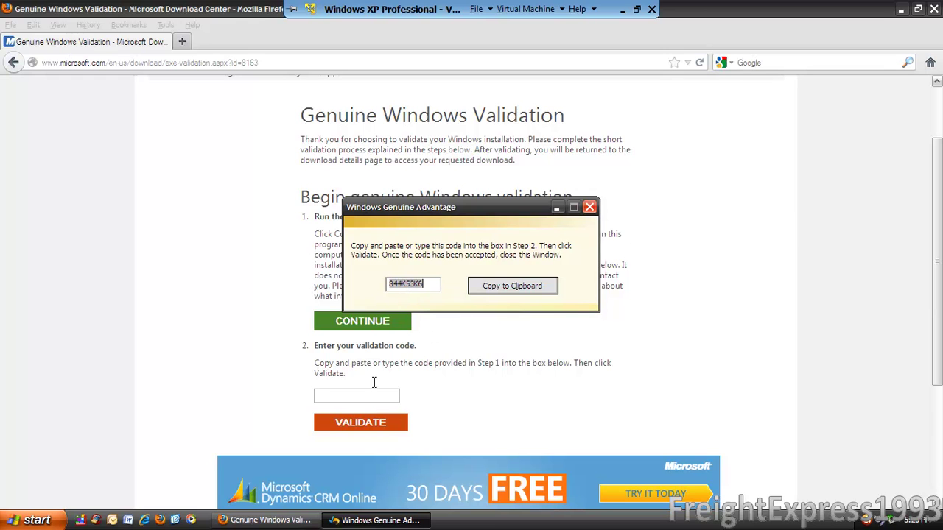
pyautogui.rightClick(361, 398)
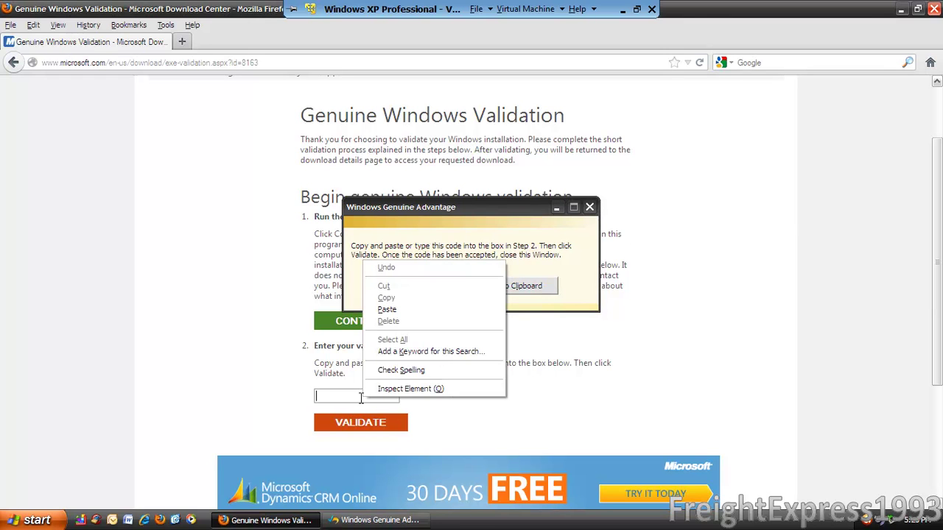
pyautogui.click(386, 309)
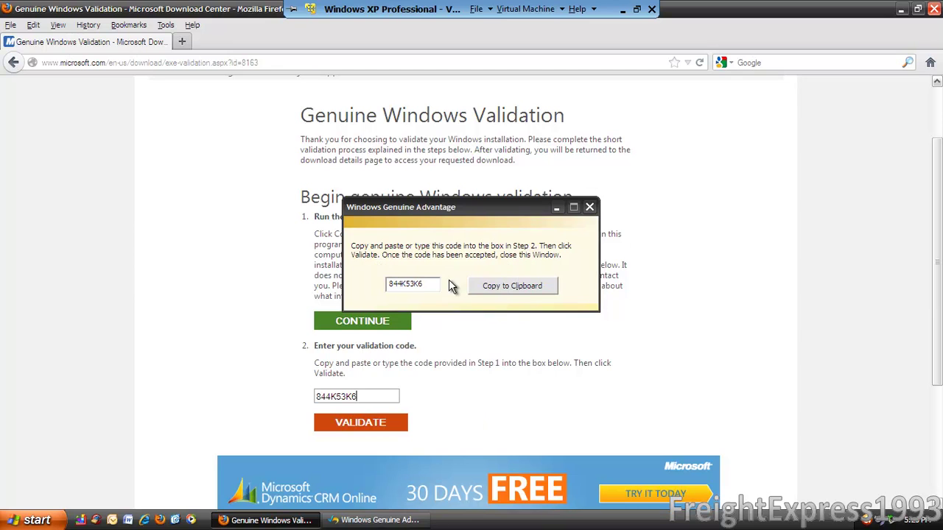
# Step: Close the Windows Genuine Advantage tool and submit the code with Validate
pyautogui.click(587, 210)
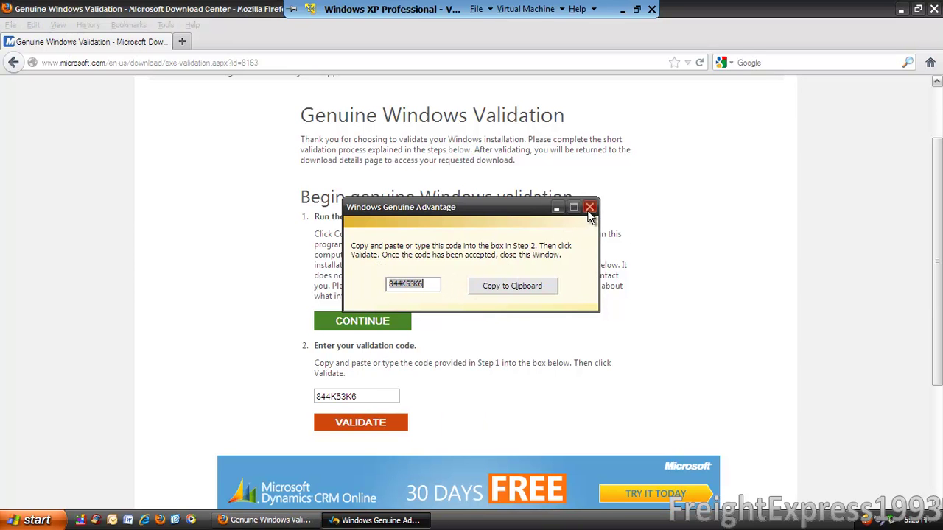
pyautogui.click(589, 208)
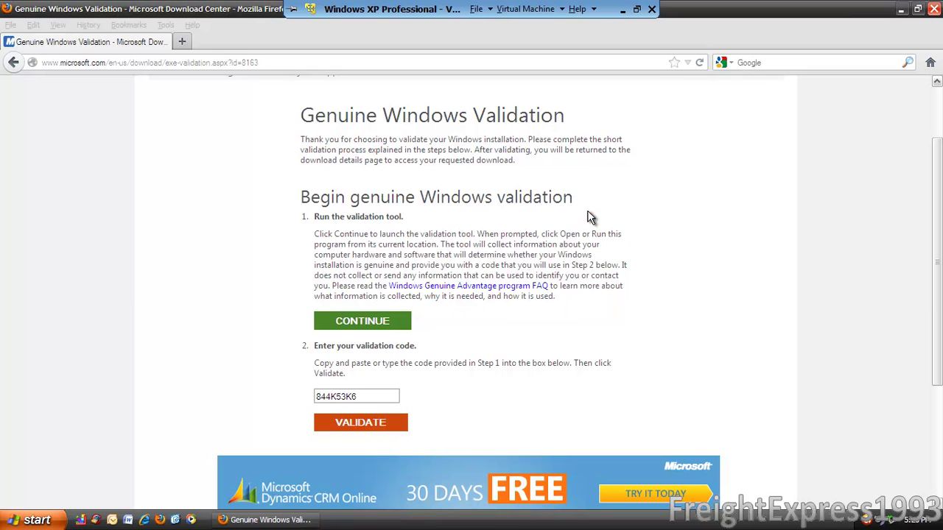
pyautogui.click(362, 422)
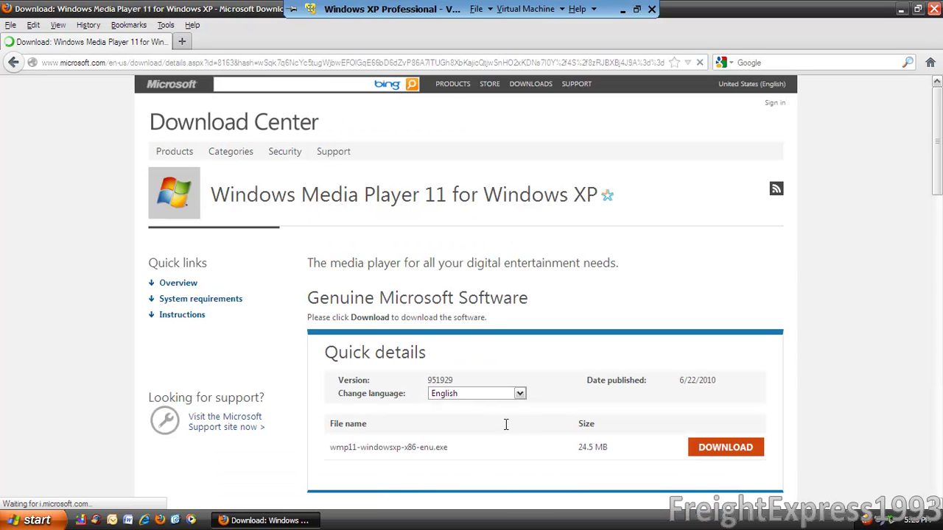
# Step: Save the wmp11-windowsxp-x86-enu.exe installer download, then close Firefox while it downloads
pyautogui.moveTo(940, 172); pyautogui.dragTo(940, 199)
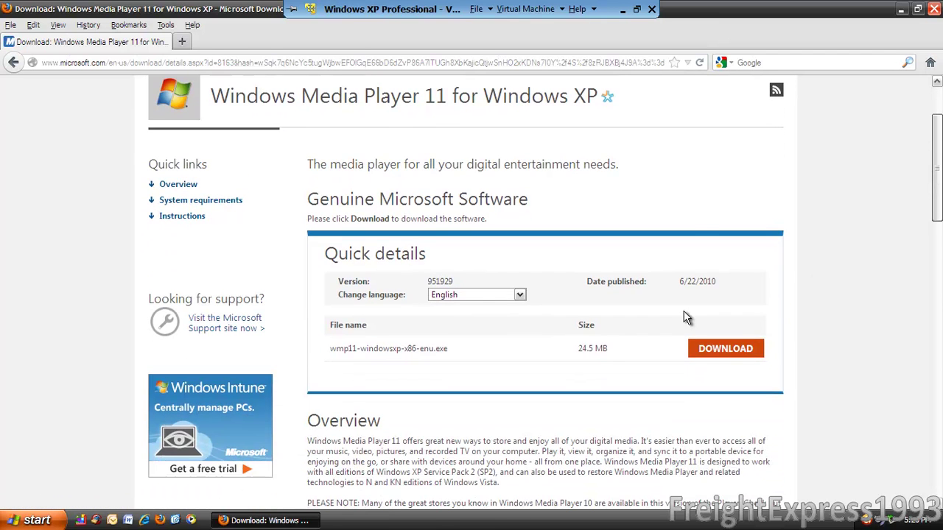
pyautogui.scroll(-3, 684, 316)
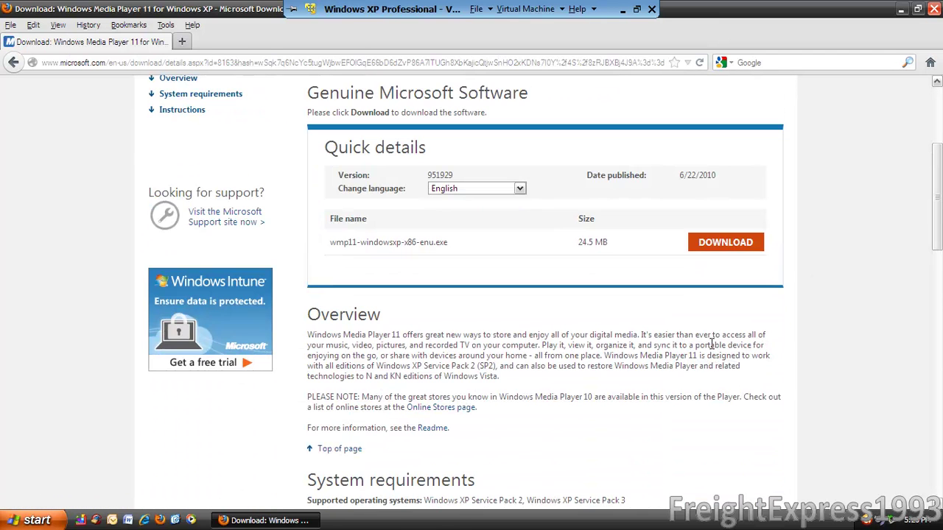
pyautogui.click(722, 245)
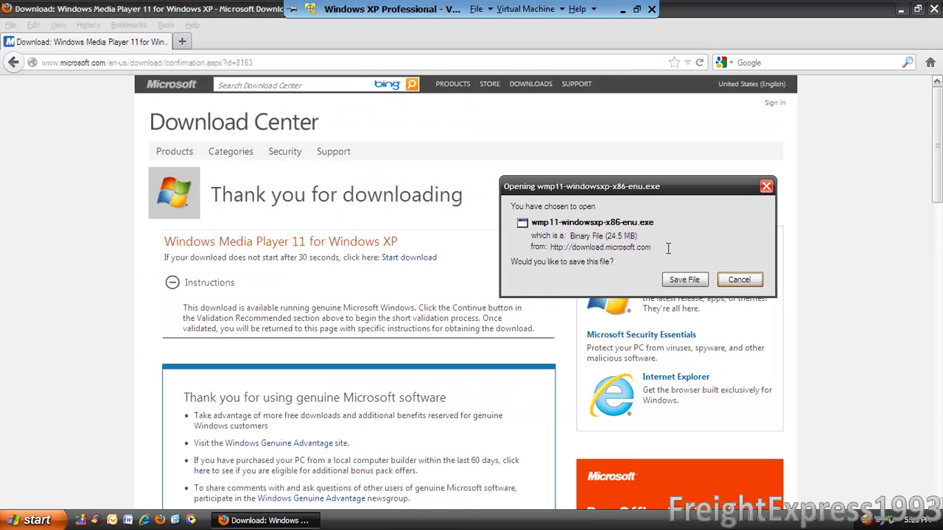
pyautogui.click(682, 284)
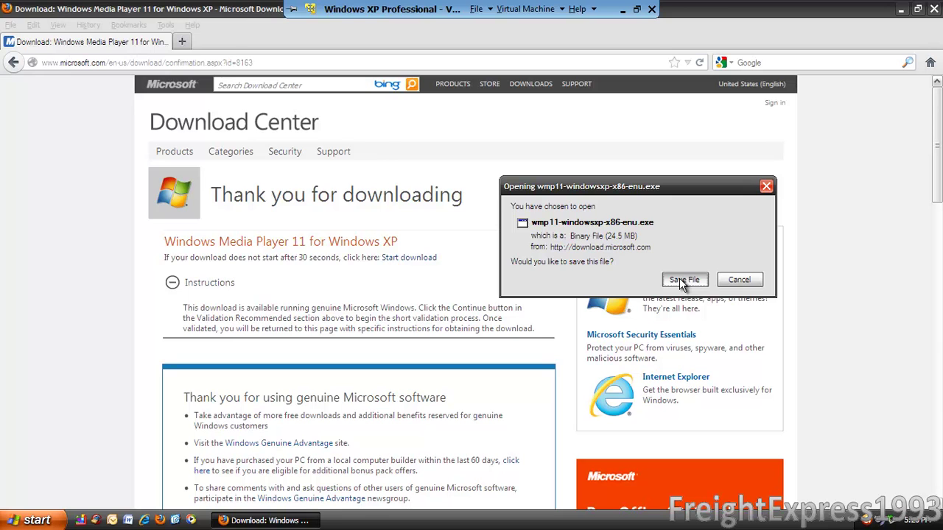
pyautogui.click(349, 278)
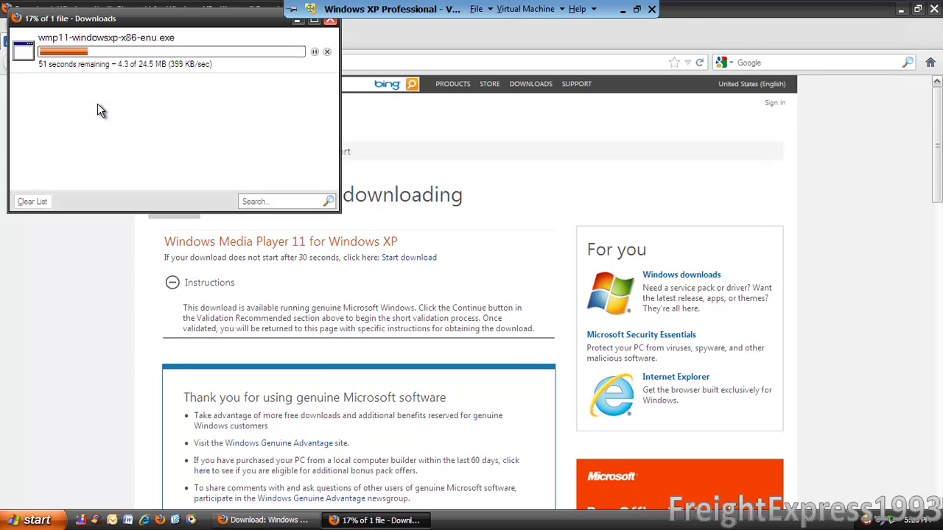
pyautogui.click(930, 8)
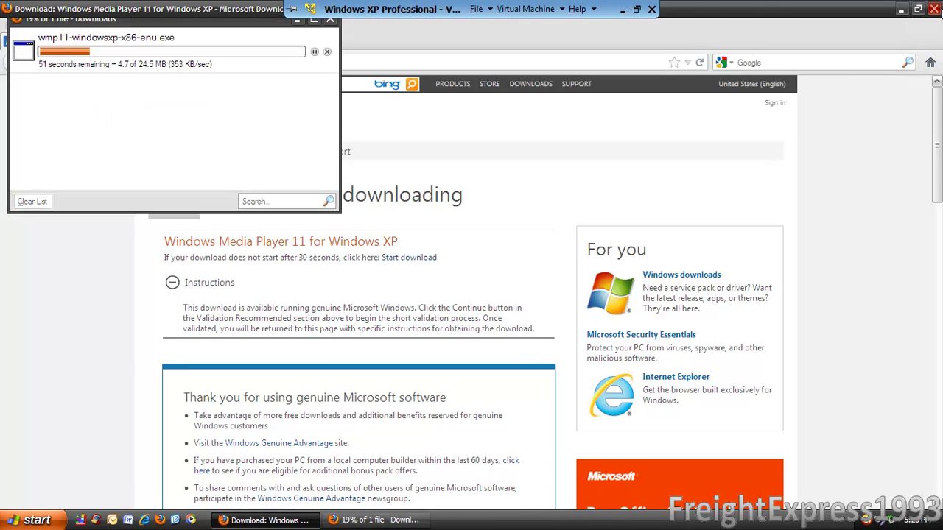